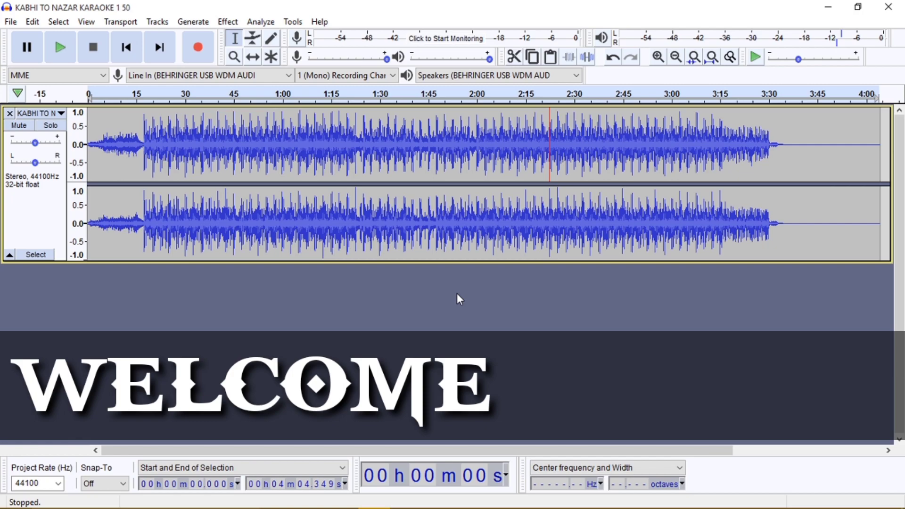
- Open the OTT multiband compressor effect to look over its controls, and close it without applying
{"action": "left_click", "coordinate": [227, 22]}
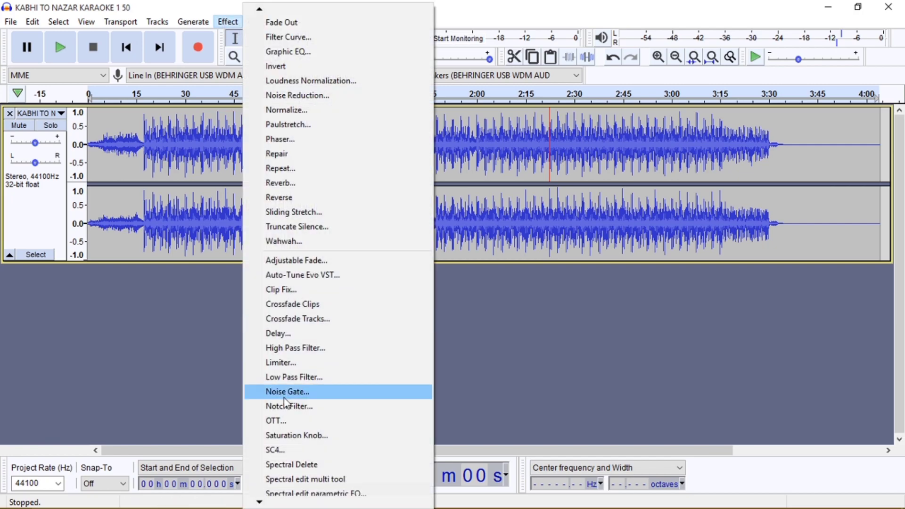
{"action": "left_click", "coordinate": [278, 424]}
{"action": "left_click_drag", "start_coordinate": [468, 107], "coordinate": [433, 60]}
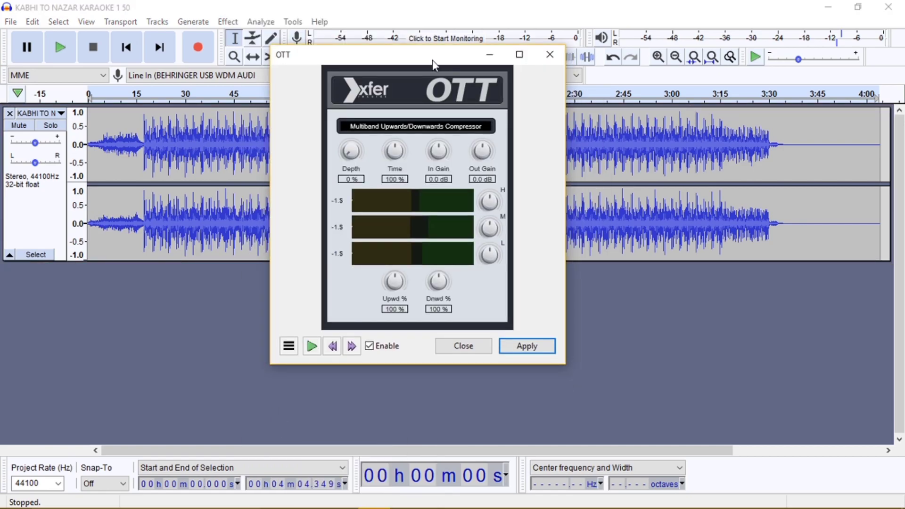
{"action": "left_click_drag", "start_coordinate": [432, 60], "coordinate": [411, 51]}
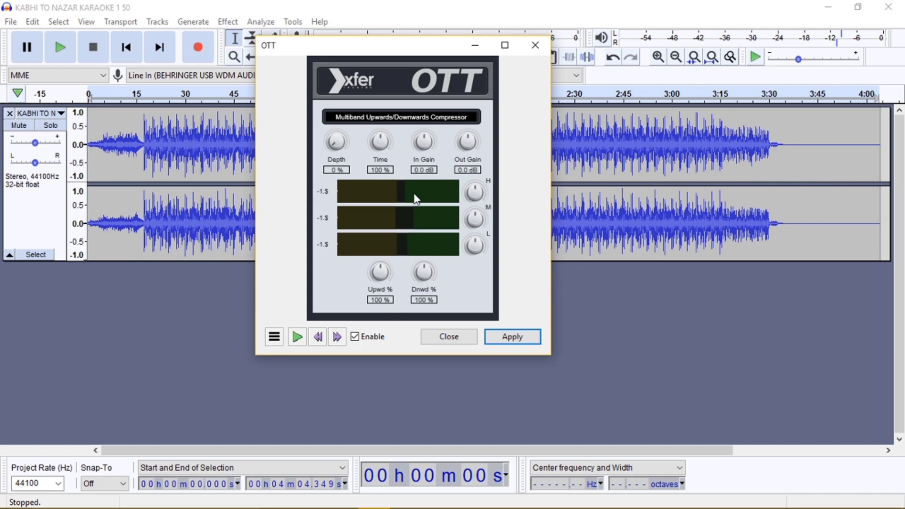
{"action": "left_click_drag", "start_coordinate": [337, 142], "coordinate": [355, 192]}
{"action": "left_click_drag", "start_coordinate": [397, 51], "coordinate": [440, 54]}
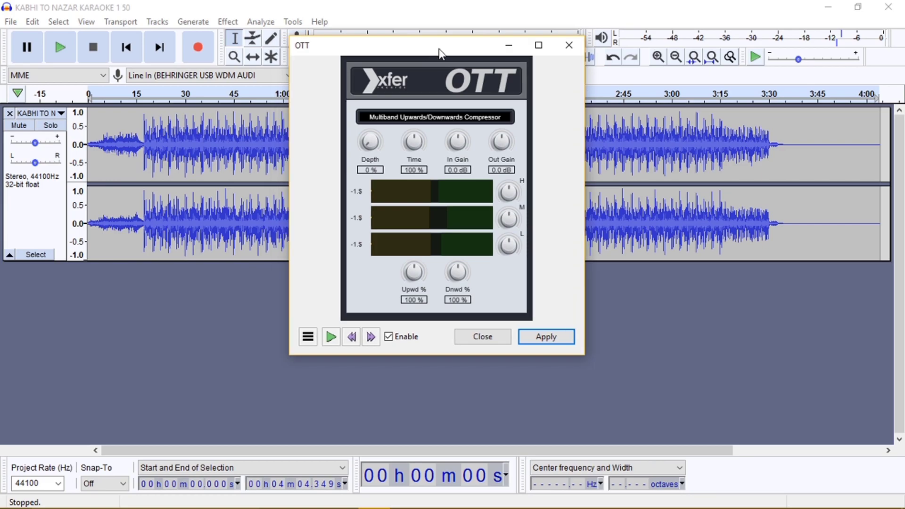
{"action": "left_click_drag", "start_coordinate": [446, 50], "coordinate": [452, 115]}
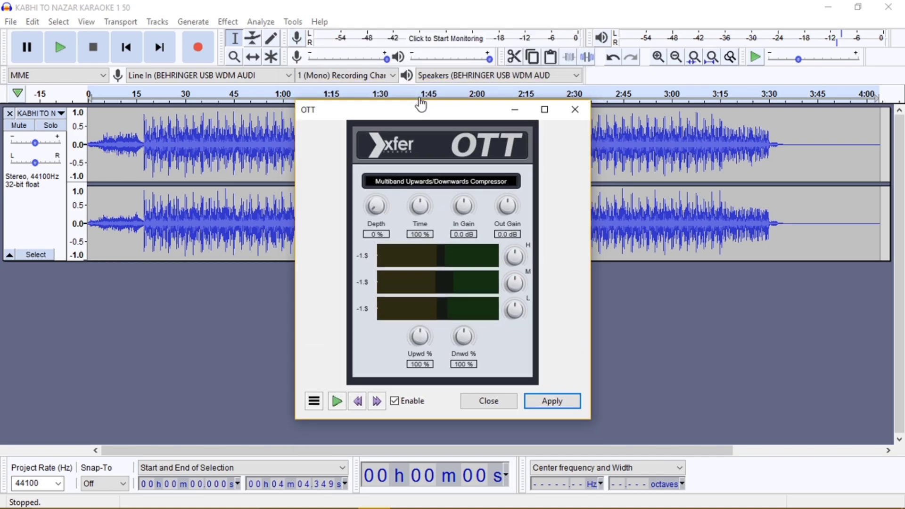
{"action": "left_click", "coordinate": [574, 109]}
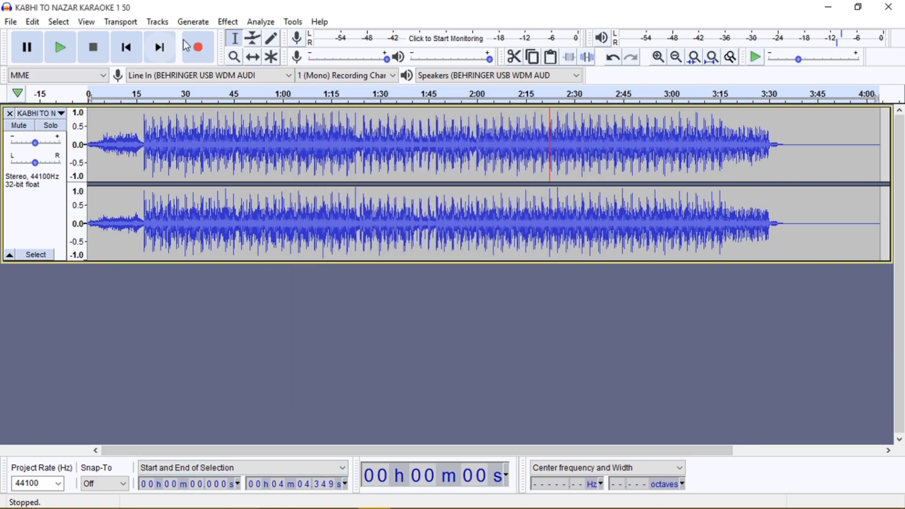
- Open the SPITFISH de-esser, try raising and lowering its sense control, and close it without applying
{"action": "left_click", "coordinate": [227, 21]}
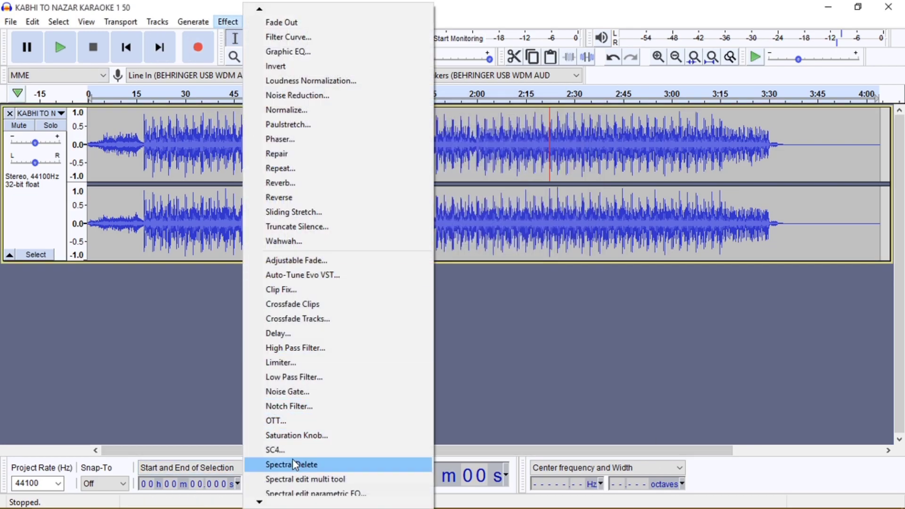
{"action": "scroll", "coordinate": [290, 500], "scroll_direction": "down", "scroll_amount": 4}
{"action": "scroll", "coordinate": [290, 499], "scroll_direction": "down", "scroll_amount": 3}
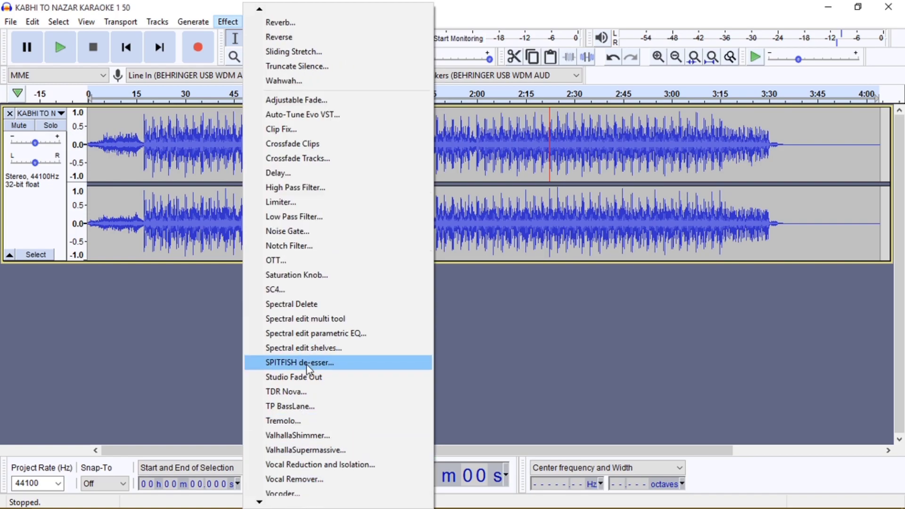
{"action": "left_click", "coordinate": [309, 366]}
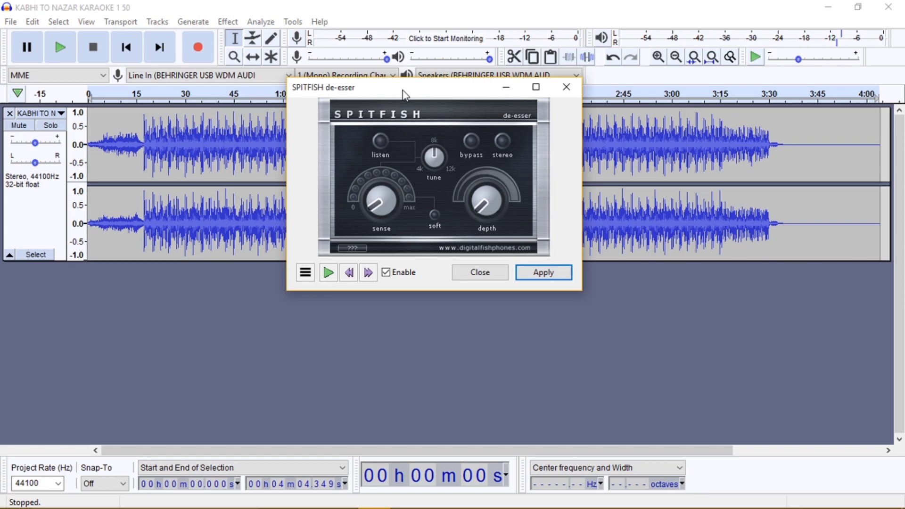
{"action": "left_click_drag", "start_coordinate": [433, 94], "coordinate": [431, 78]}
{"action": "left_click_drag", "start_coordinate": [386, 188], "coordinate": [368, 186]}
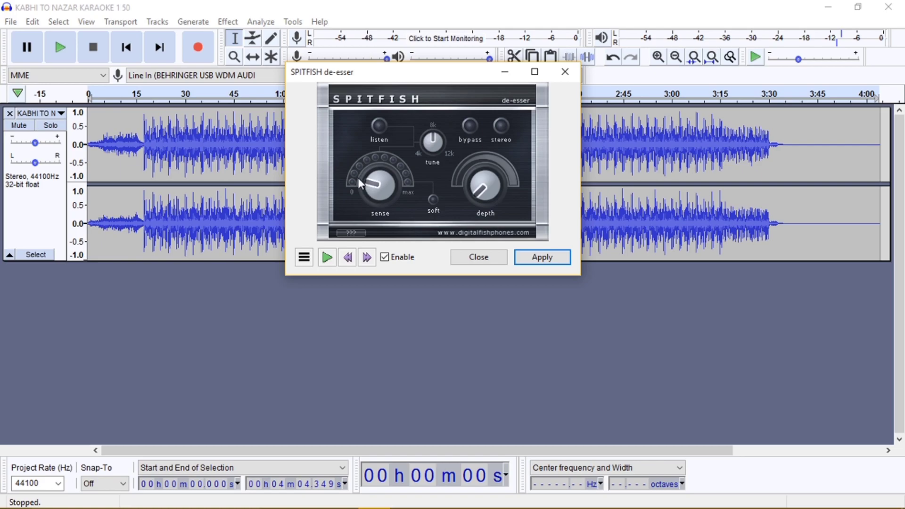
{"action": "left_click_drag", "start_coordinate": [393, 79], "coordinate": [414, 103]}
{"action": "left_click_drag", "start_coordinate": [382, 218], "coordinate": [377, 211]}
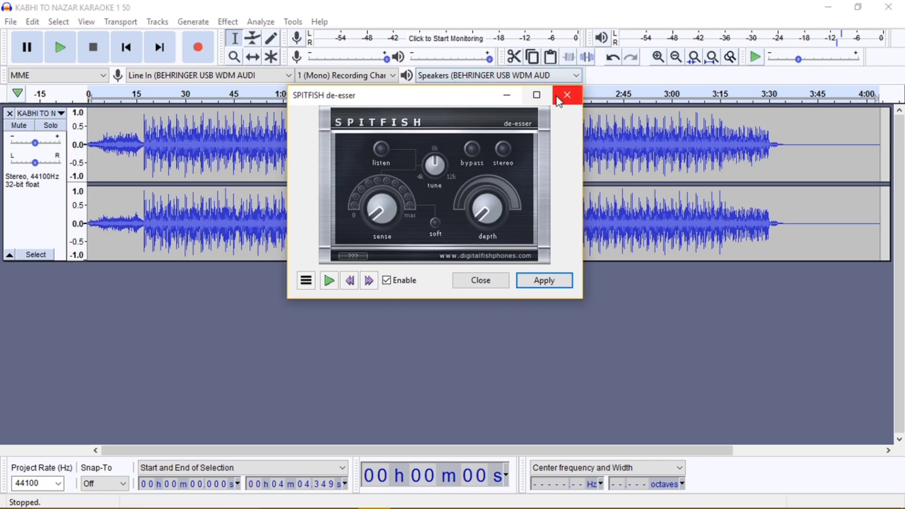
{"action": "left_click_drag", "start_coordinate": [458, 101], "coordinate": [462, 92]}
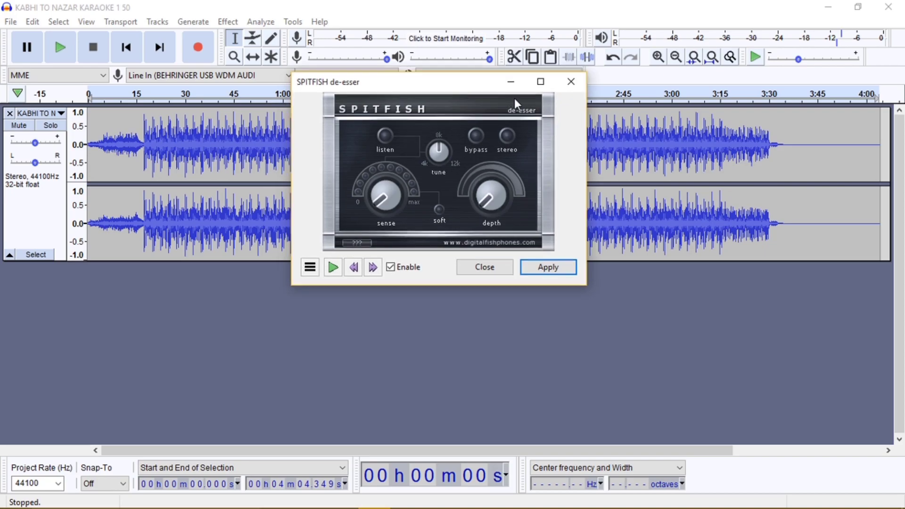
{"action": "left_click", "coordinate": [570, 82]}
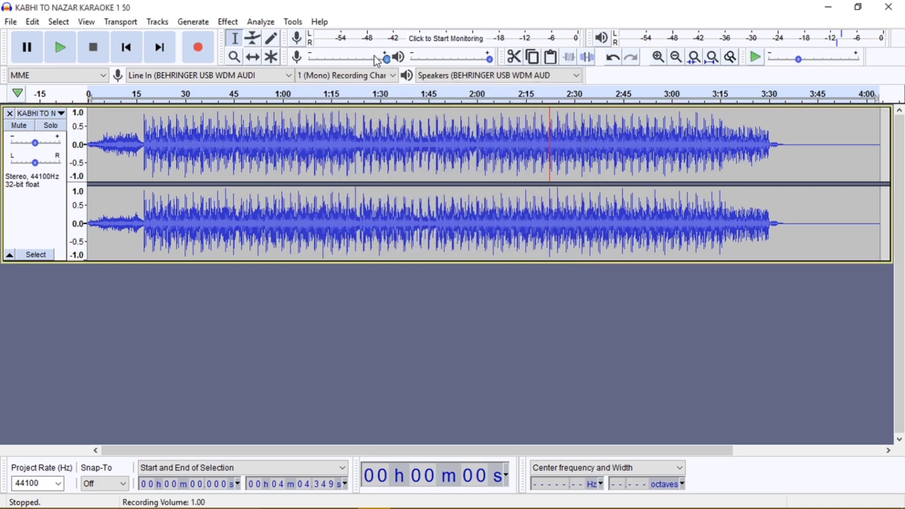
- Try out TDR Nova by moving band II to about 20 Hz and band III to 1874 Hz at 3.5 dB, closing it without applying
{"action": "left_click", "coordinate": [229, 22]}
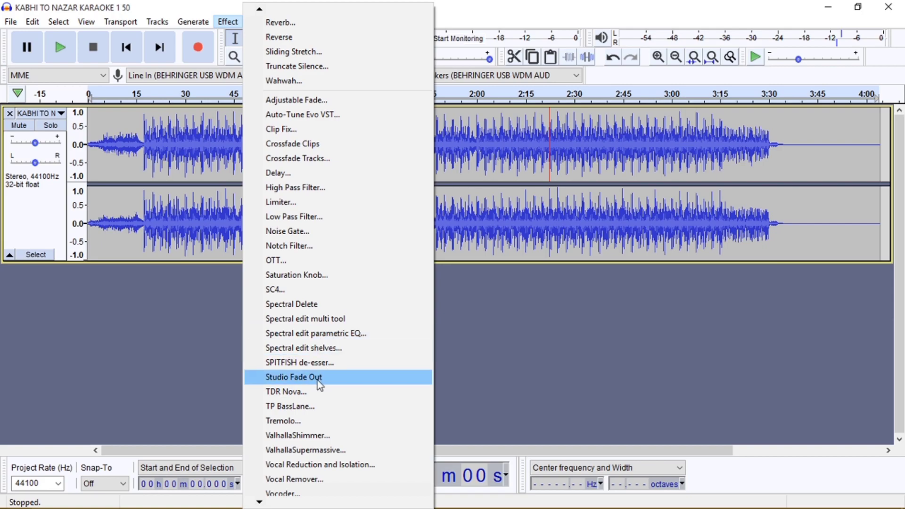
{"action": "left_click", "coordinate": [319, 393]}
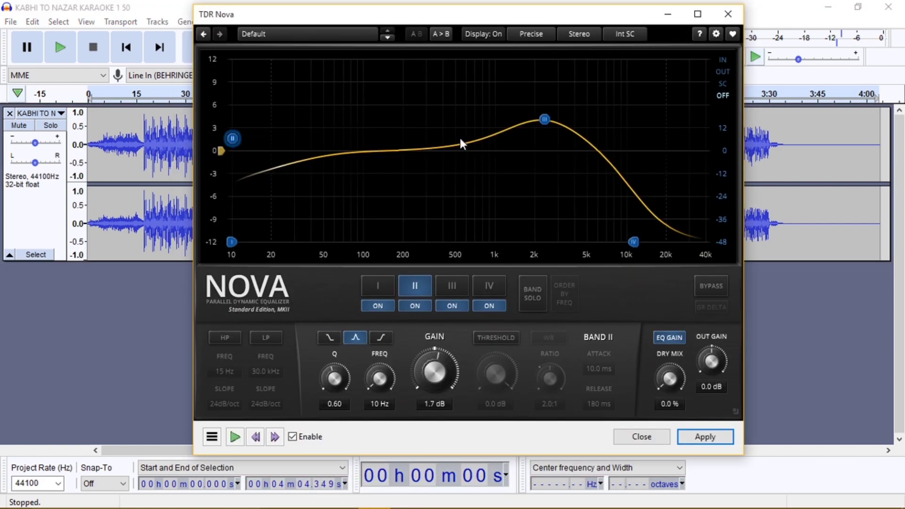
{"action": "left_click_drag", "start_coordinate": [232, 139], "coordinate": [270, 157]}
{"action": "left_click_drag", "start_coordinate": [545, 123], "coordinate": [530, 155]}
{"action": "left_click_drag", "start_coordinate": [427, 384], "coordinate": [427, 364]}
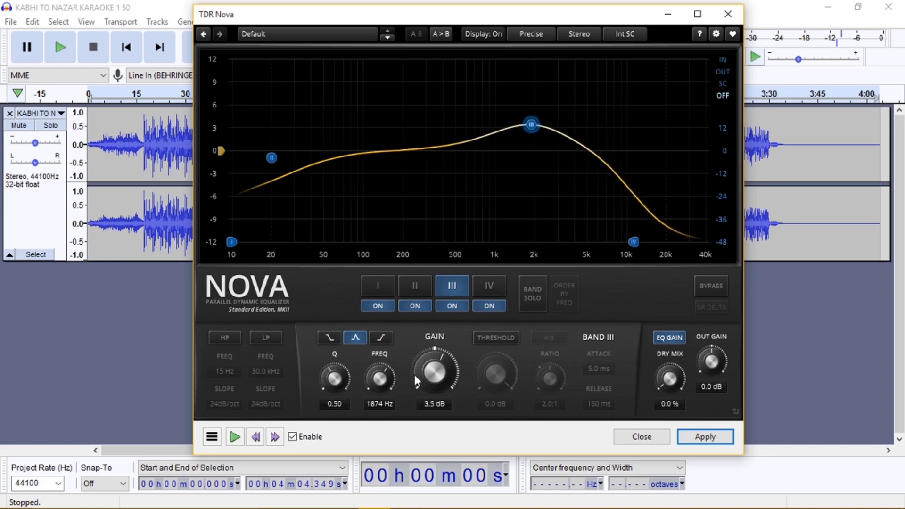
{"action": "left_click_drag", "start_coordinate": [468, 17], "coordinate": [490, 12]}
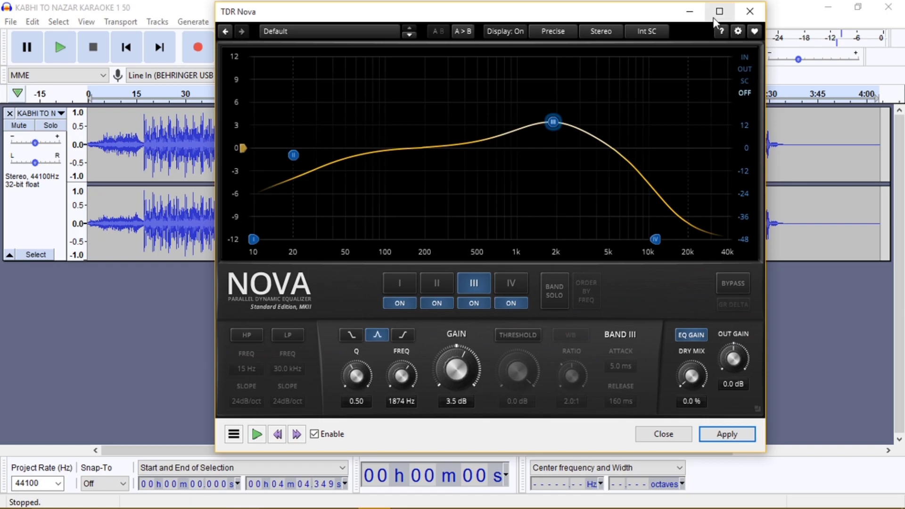
{"action": "left_click", "coordinate": [749, 11]}
- Open the TP BassLane effect to examine its lowpass cutoff, width and gain controls, and close it without applying
{"action": "left_click", "coordinate": [226, 22]}
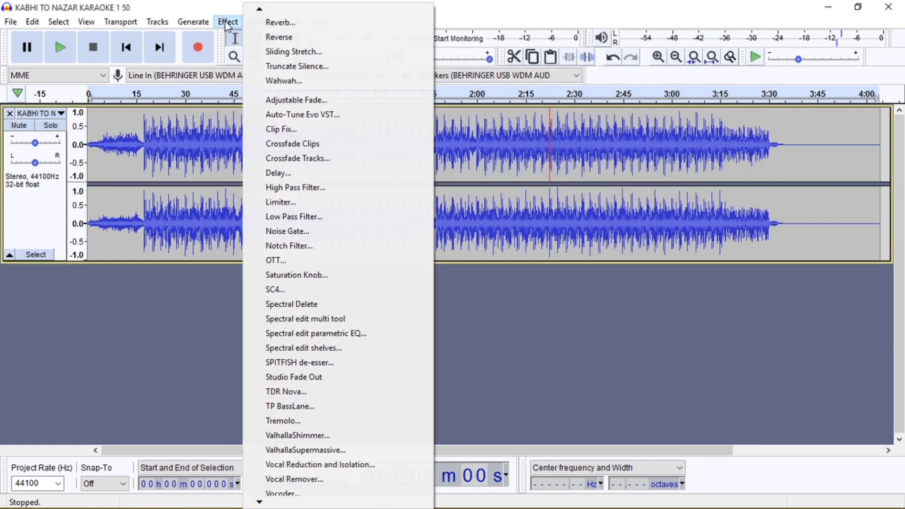
{"action": "left_click", "coordinate": [307, 406]}
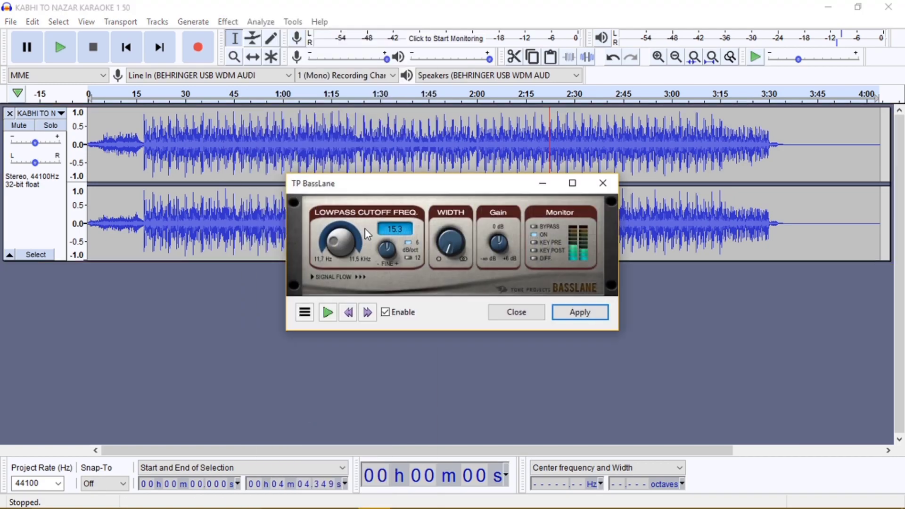
{"action": "left_click_drag", "start_coordinate": [454, 191], "coordinate": [449, 123]}
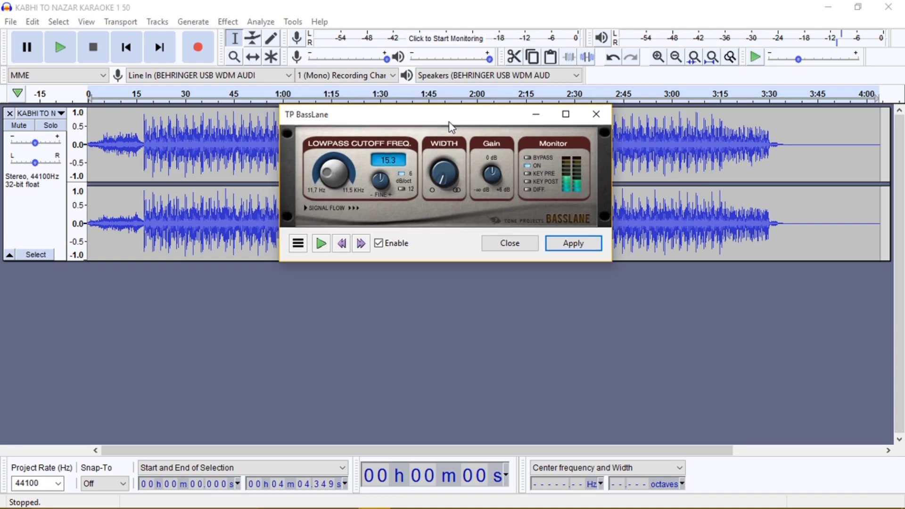
{"action": "left_click_drag", "start_coordinate": [448, 122], "coordinate": [435, 109]}
{"action": "left_click_drag", "start_coordinate": [313, 161], "coordinate": [333, 140]}
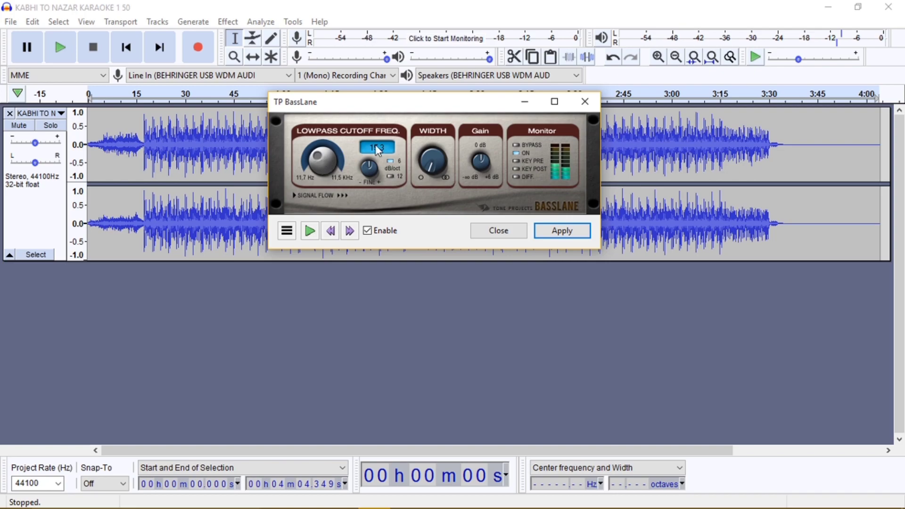
{"action": "left_click_drag", "start_coordinate": [426, 108], "coordinate": [453, 115]}
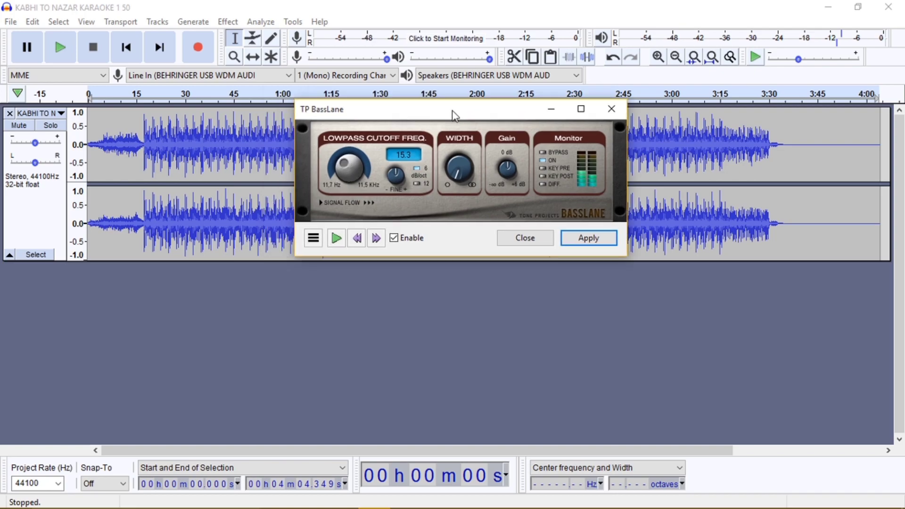
{"action": "left_click", "coordinate": [609, 113]}
- Try out ValhallaSupermassive by setting the EQ Low cutoff to 300 Hz, and close it without applying
{"action": "left_click", "coordinate": [228, 22]}
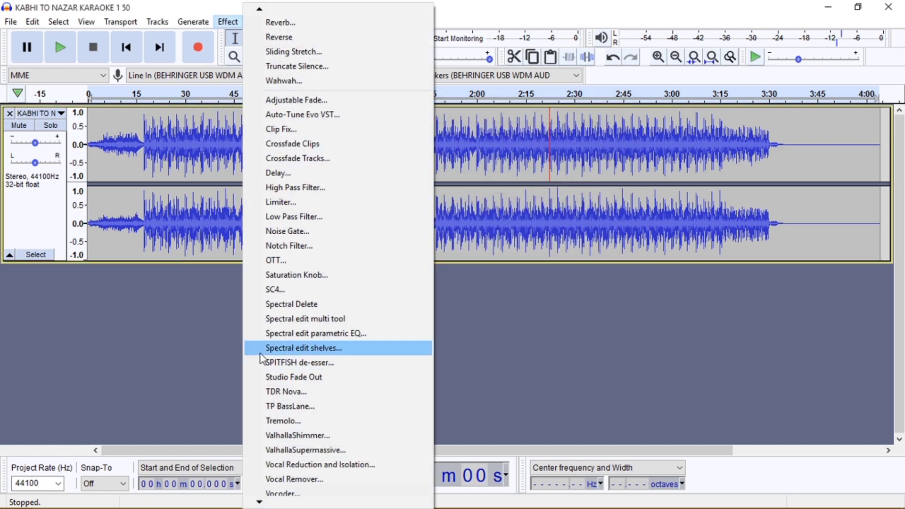
{"action": "left_click", "coordinate": [318, 449]}
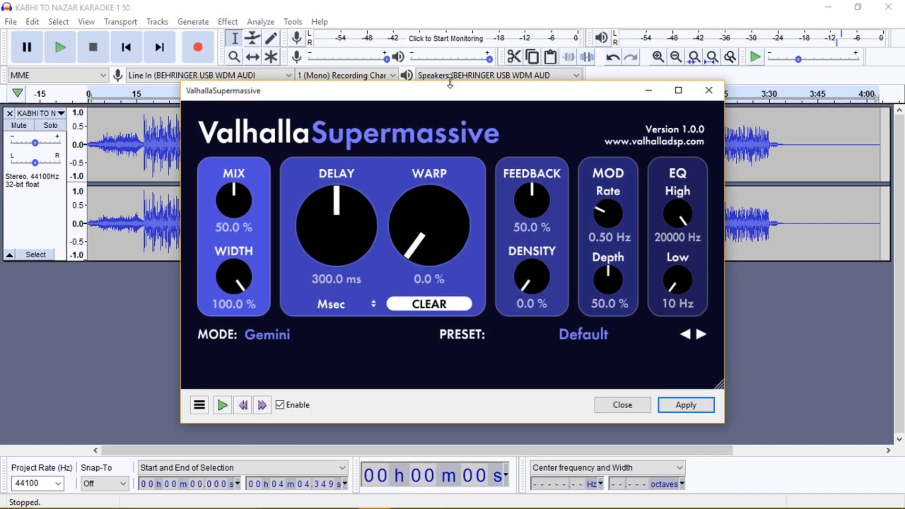
{"action": "left_click_drag", "start_coordinate": [443, 94], "coordinate": [439, 36]}
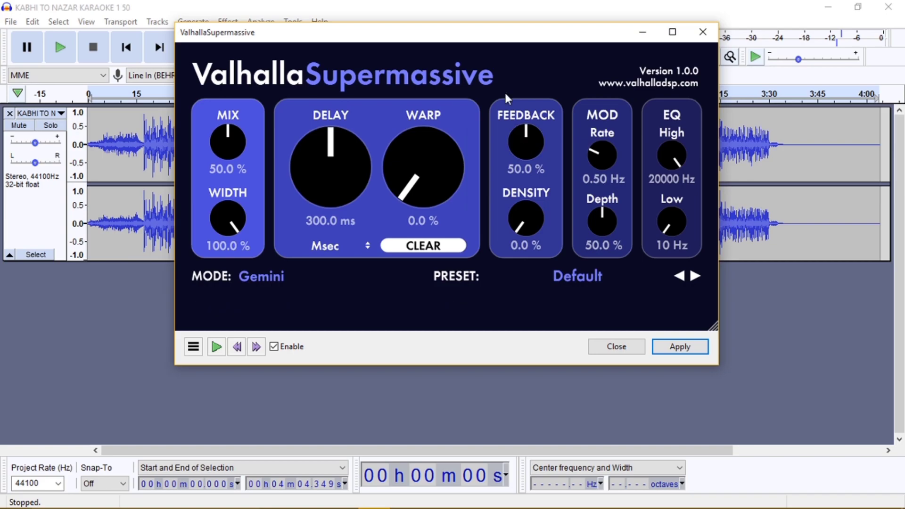
{"action": "left_click_drag", "start_coordinate": [468, 37], "coordinate": [456, 56]}
{"action": "left_click_drag", "start_coordinate": [654, 251], "coordinate": [650, 231]}
{"action": "left_click_drag", "start_coordinate": [661, 175], "coordinate": [663, 151]}
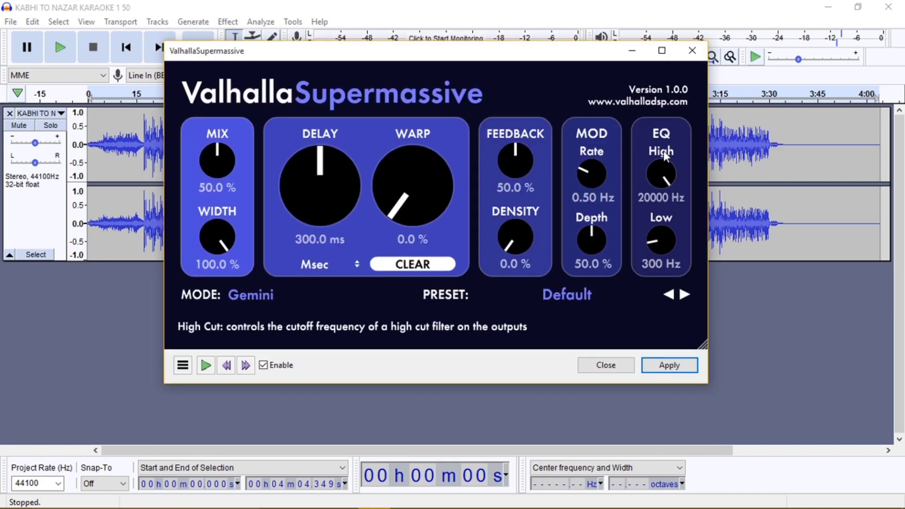
{"action": "left_click_drag", "start_coordinate": [439, 54], "coordinate": [476, 53]}
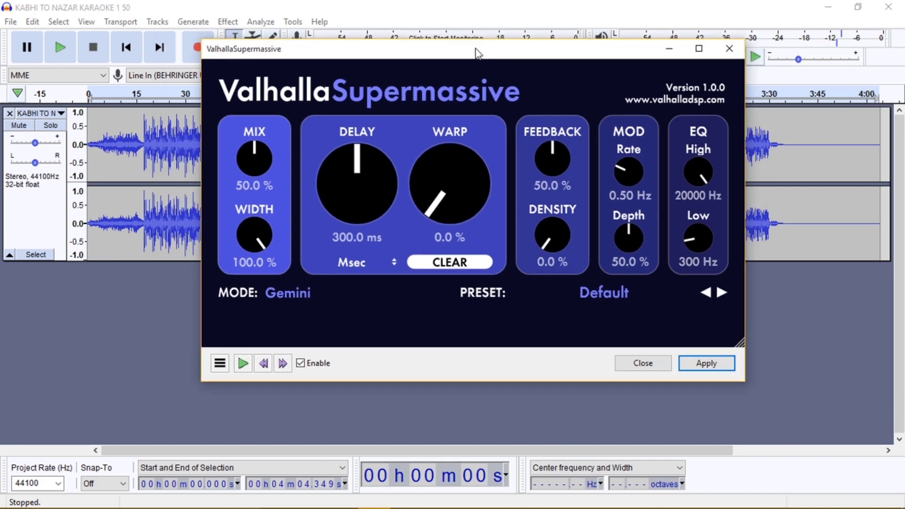
{"action": "left_click", "coordinate": [718, 48]}
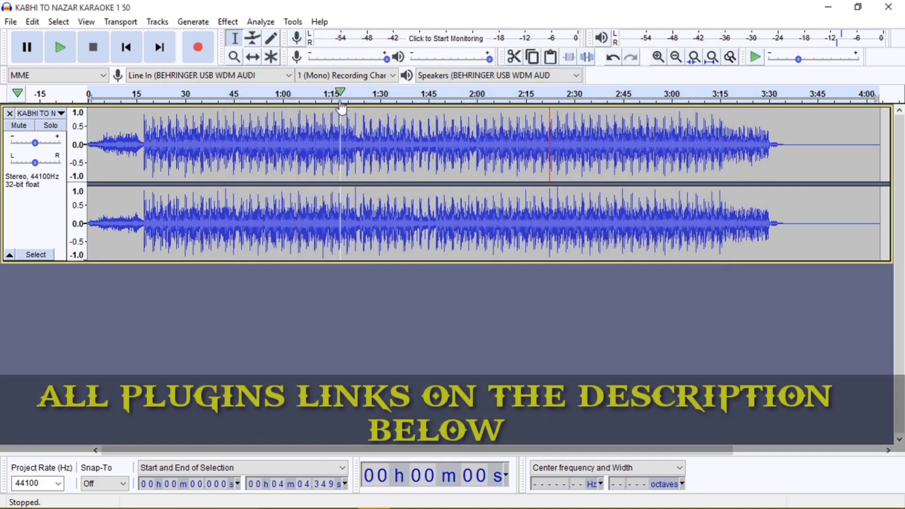
- Select all the audio in the karaoke track and reduce the track's height
{"action": "left_click", "coordinate": [143, 144]}
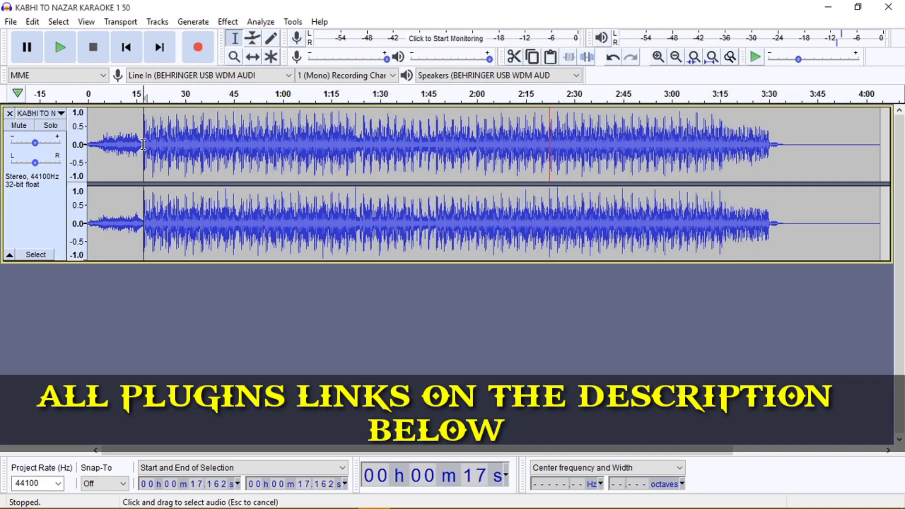
{"action": "key", "text": "ctrl+a"}
{"action": "left_click_drag", "start_coordinate": [356, 261], "coordinate": [362, 216]}
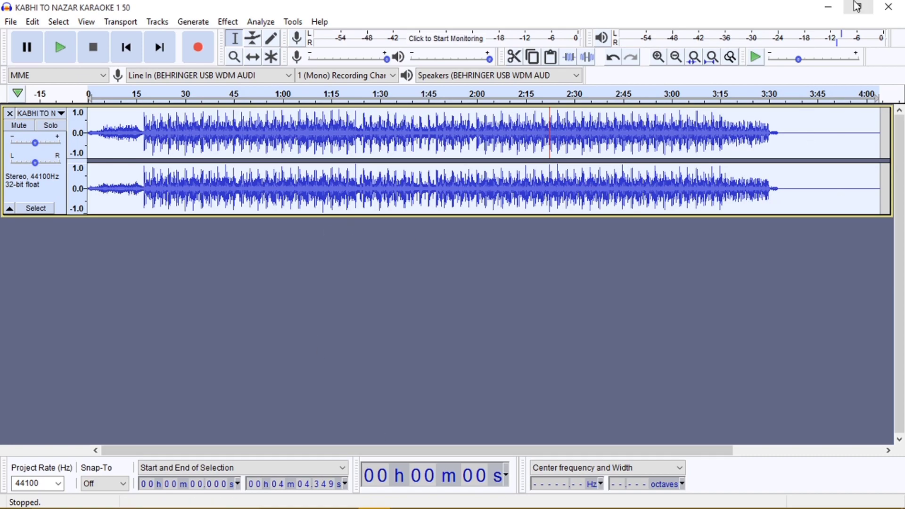
- Switch to File Explorer and open the VST2 folder inside C:\Program Files (x86)\Common Files
{"action": "left_click", "coordinate": [825, 12]}
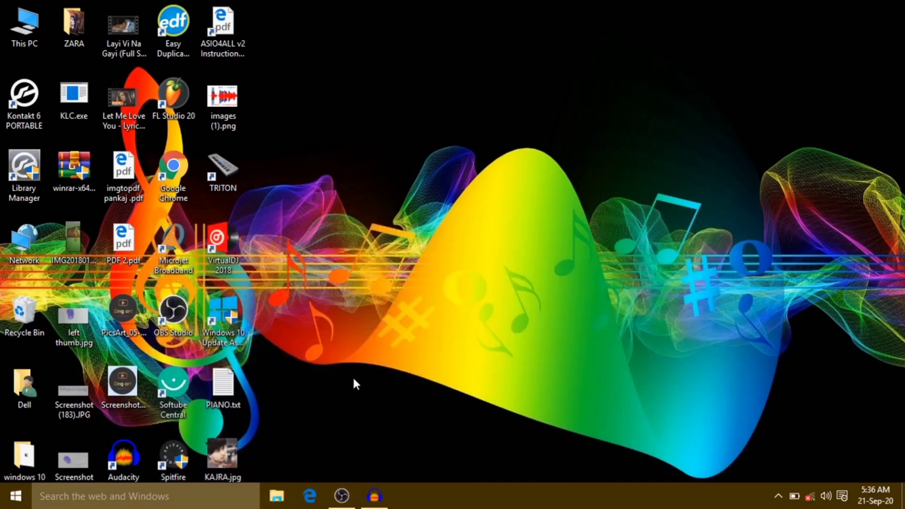
{"action": "left_click", "coordinate": [269, 498]}
{"action": "left_click", "coordinate": [109, 412]}
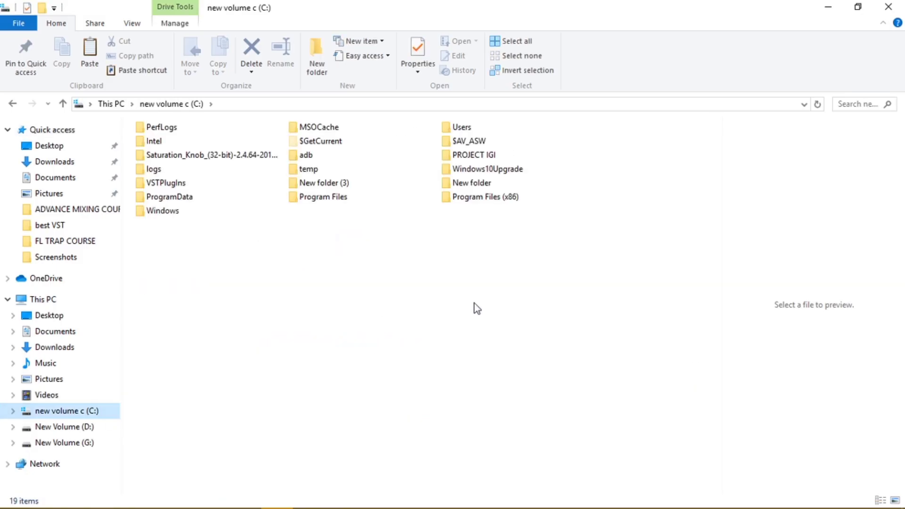
{"action": "double_click", "coordinate": [468, 204]}
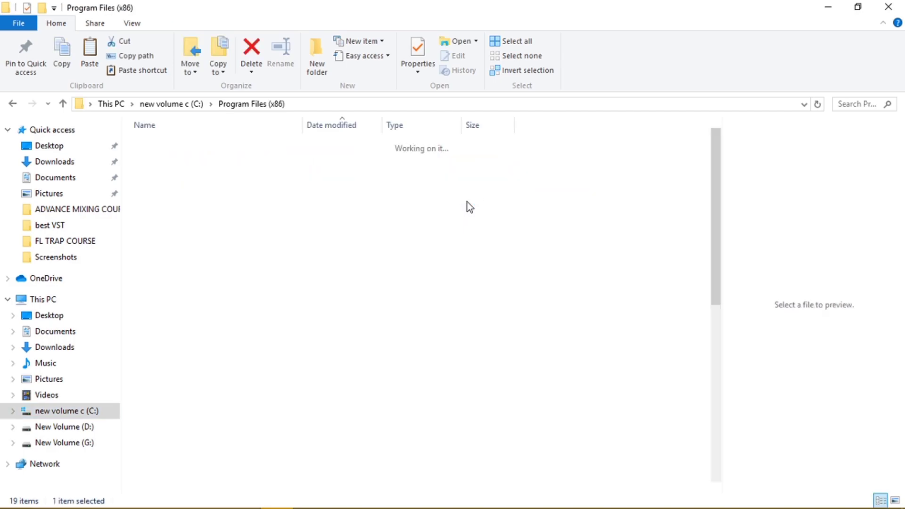
{"action": "scroll", "coordinate": [385, 268], "scroll_direction": "down", "scroll_amount": 8}
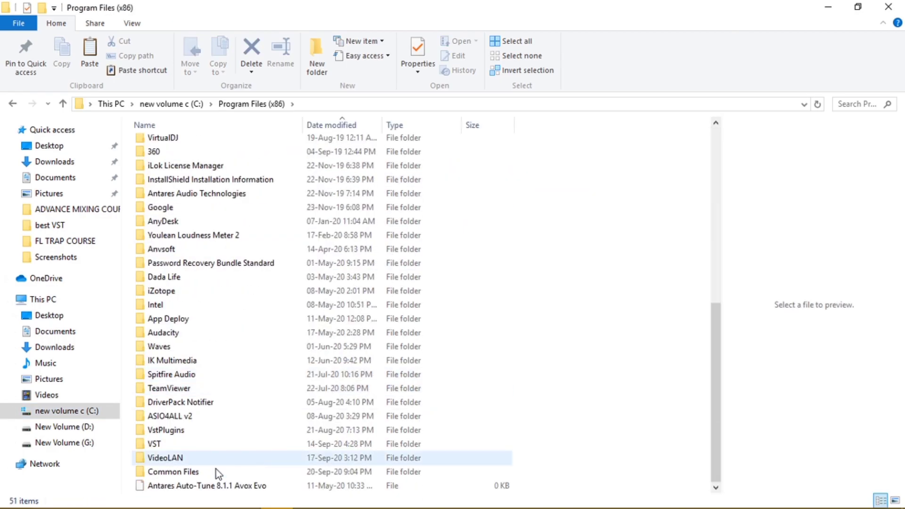
{"action": "double_click", "coordinate": [214, 474]}
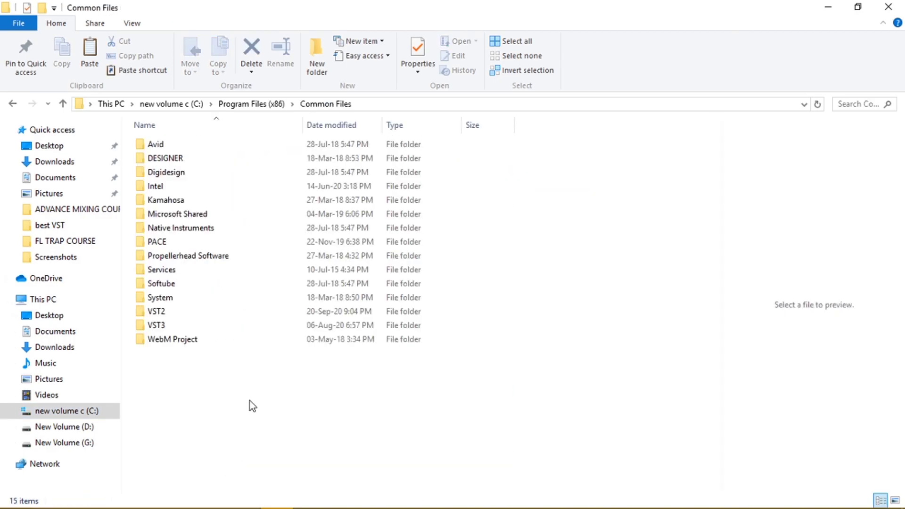
{"action": "double_click", "coordinate": [178, 312]}
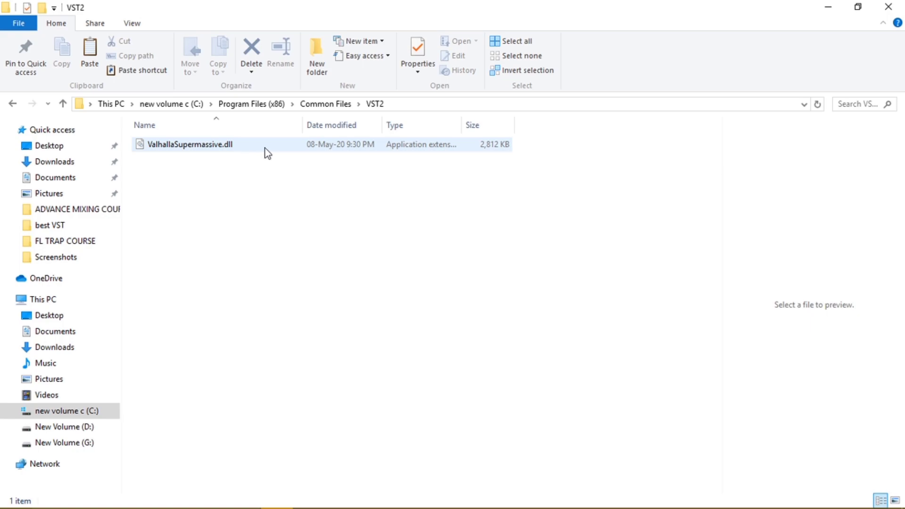
- Copy the ValhallaSupermassive.dll file from the VST2 folder
{"action": "left_click", "coordinate": [238, 147]}
{"action": "right_click", "coordinate": [238, 146]}
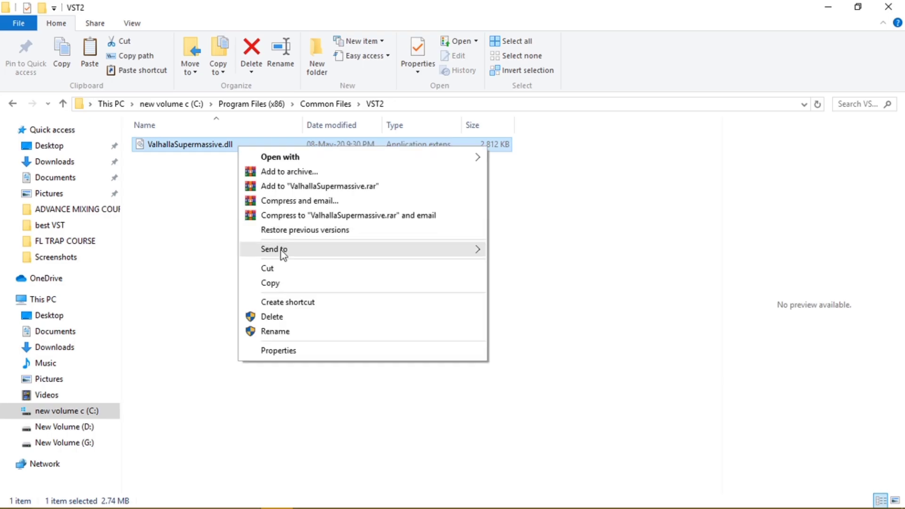
{"action": "left_click", "coordinate": [285, 283]}
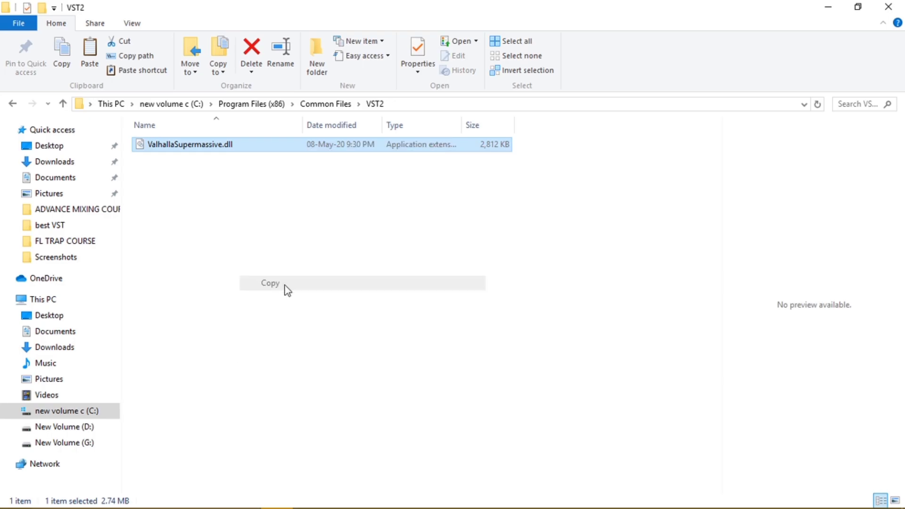
- Open Audacity's Plug-Ins folder under Program Files (x86) on the C: drive
{"action": "left_click", "coordinate": [85, 413]}
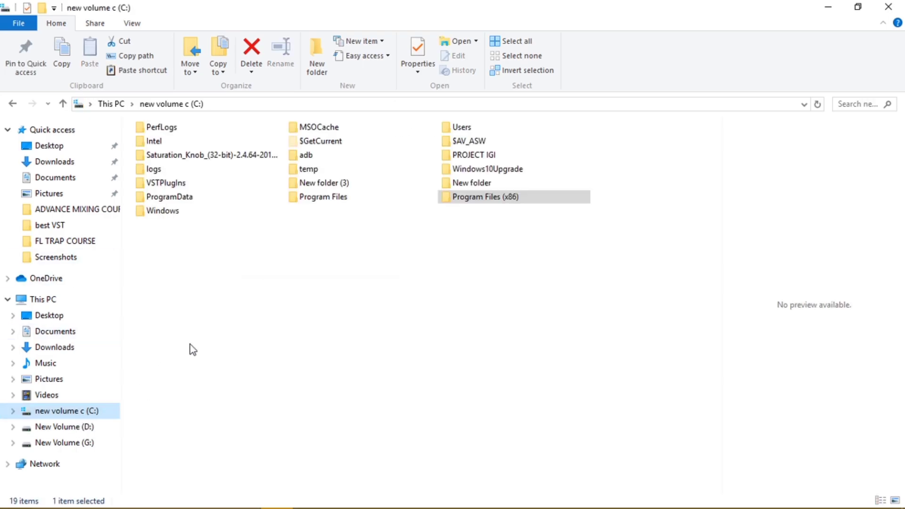
{"action": "double_click", "coordinate": [510, 202]}
{"action": "scroll", "coordinate": [276, 346], "scroll_direction": "down", "scroll_amount": 8}
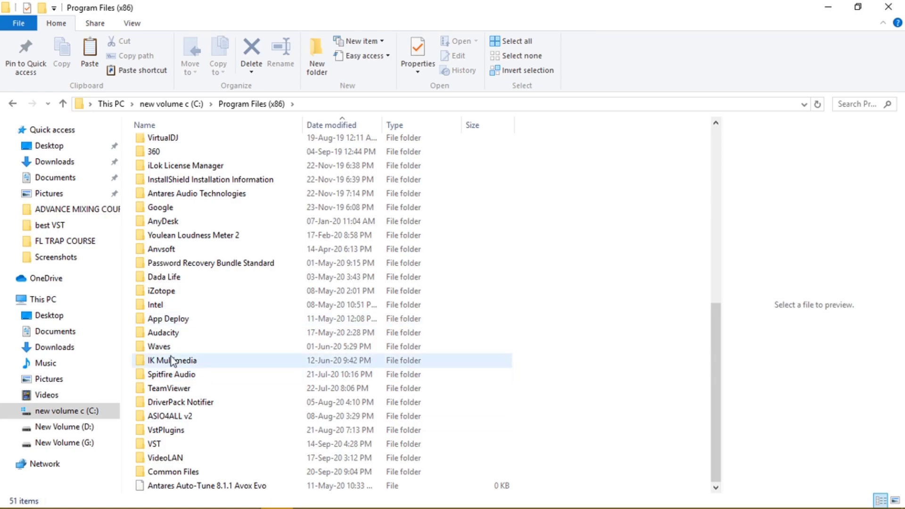
{"action": "left_click", "coordinate": [170, 337]}
{"action": "double_click", "coordinate": [170, 338]}
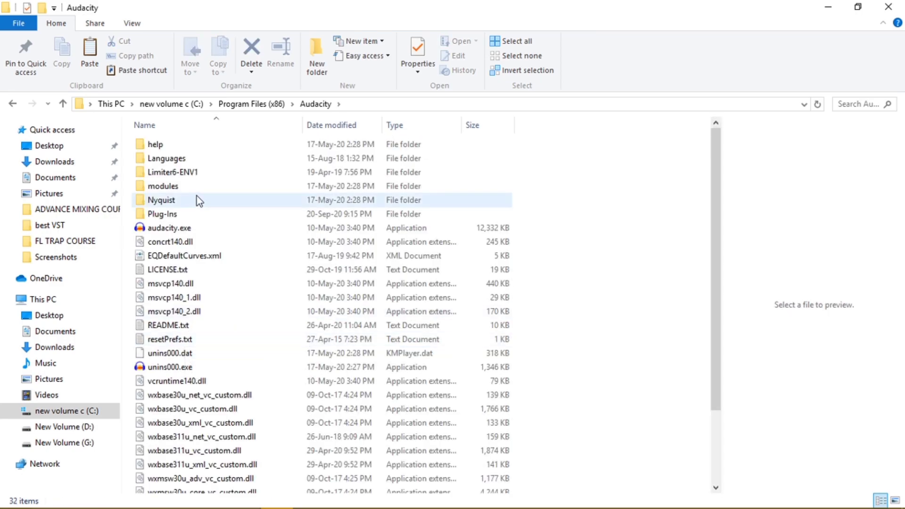
{"action": "double_click", "coordinate": [194, 214]}
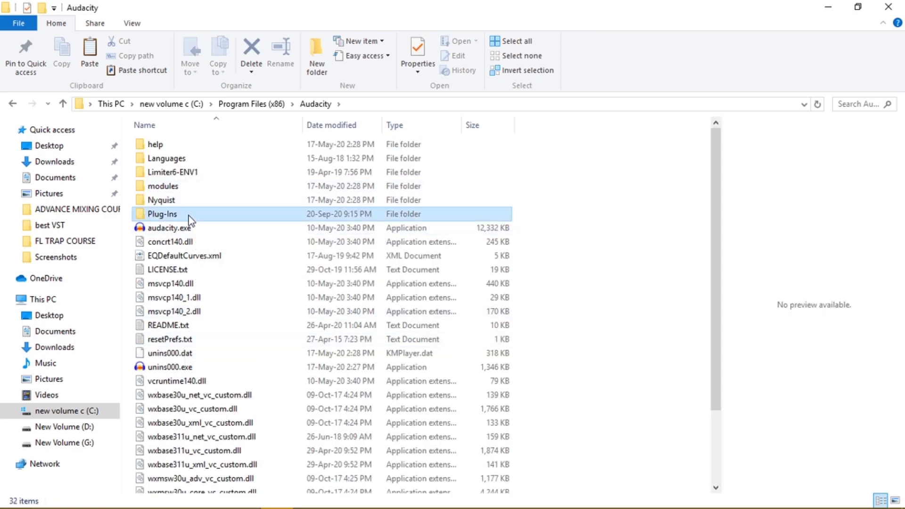
{"action": "scroll", "coordinate": [394, 236], "scroll_direction": "down", "scroll_amount": 3}
- Try to paste the copied ValhallaSupermassive.dll into the Plug-Ins folder, cancelling without replacing the existing file
{"action": "right_click", "coordinate": [654, 215]}
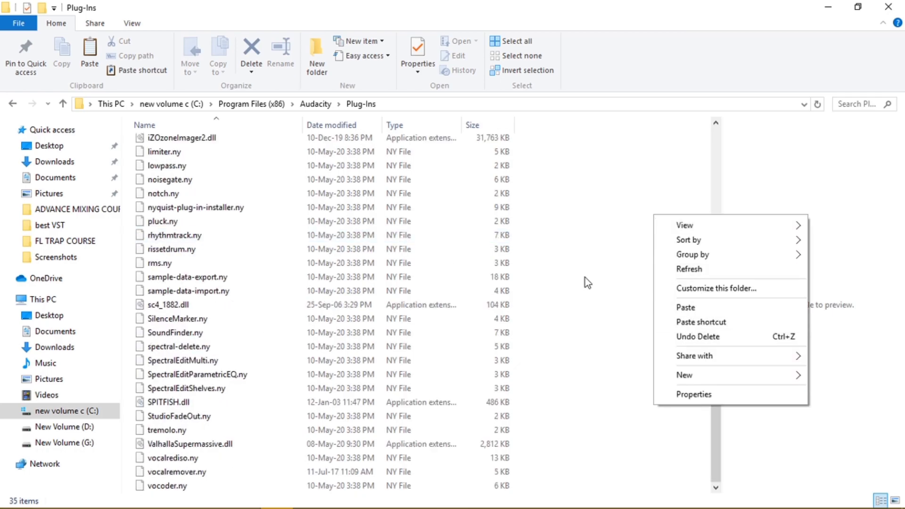
{"action": "left_click", "coordinate": [685, 308]}
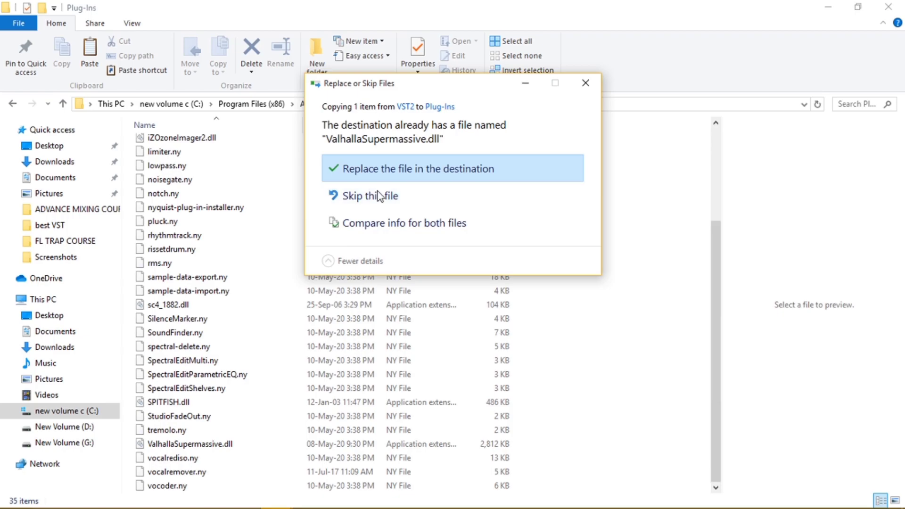
{"action": "left_click", "coordinate": [584, 84]}
- Switch to Audacity and open the plug-in manager to examine the list of new plug-ins
{"action": "mouse_move", "coordinate": [343, 497]}
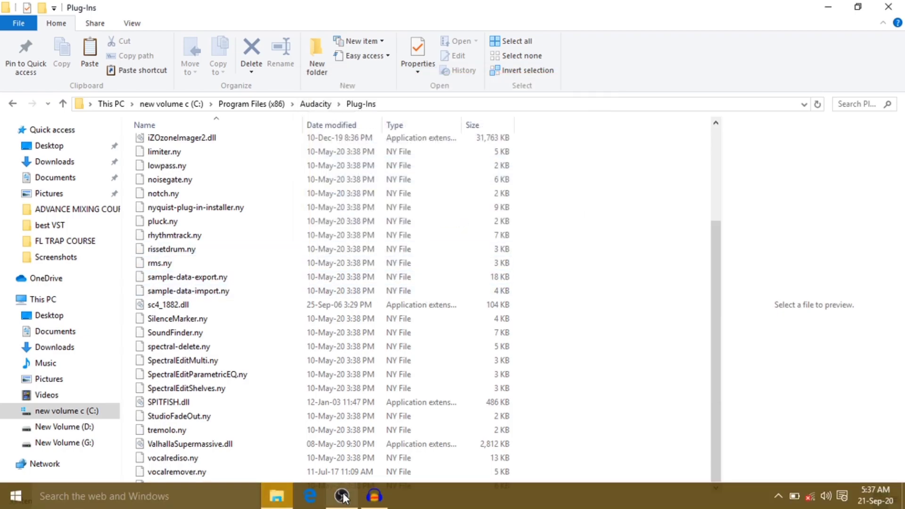
{"action": "left_click", "coordinate": [374, 496]}
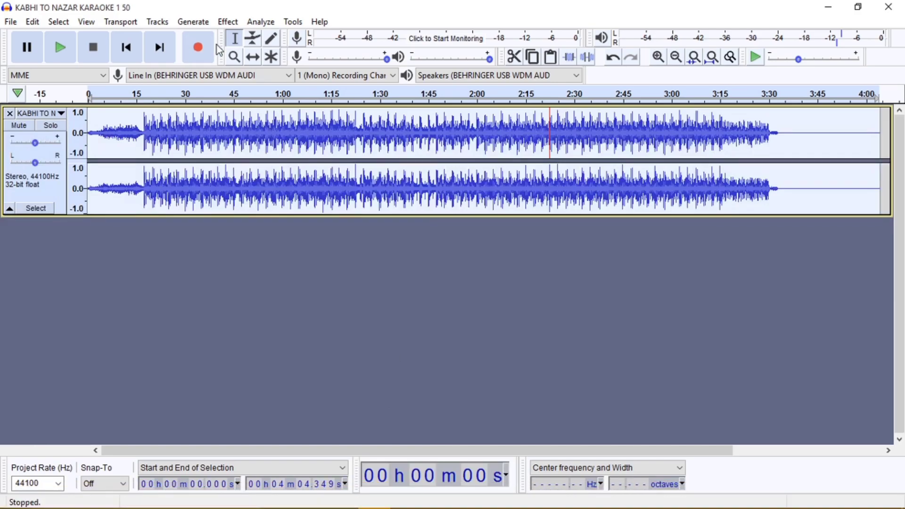
{"action": "left_click", "coordinate": [228, 22]}
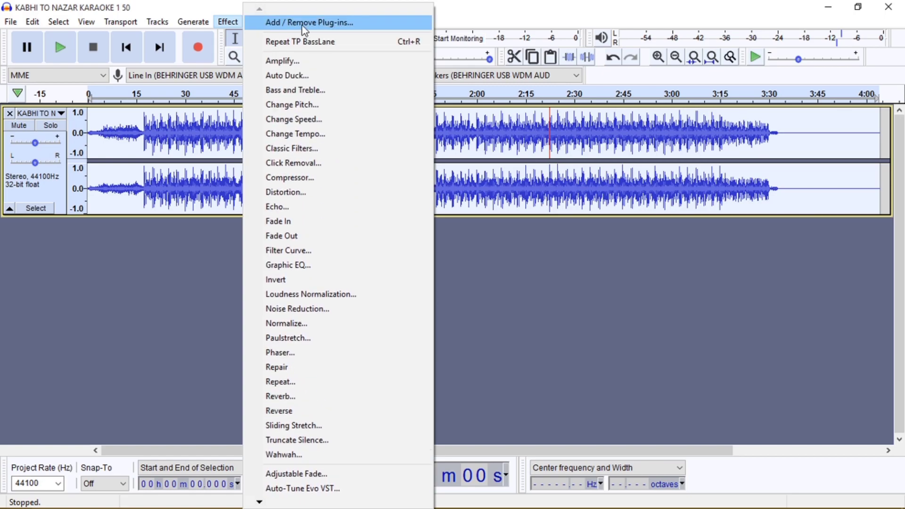
{"action": "left_click", "coordinate": [302, 25]}
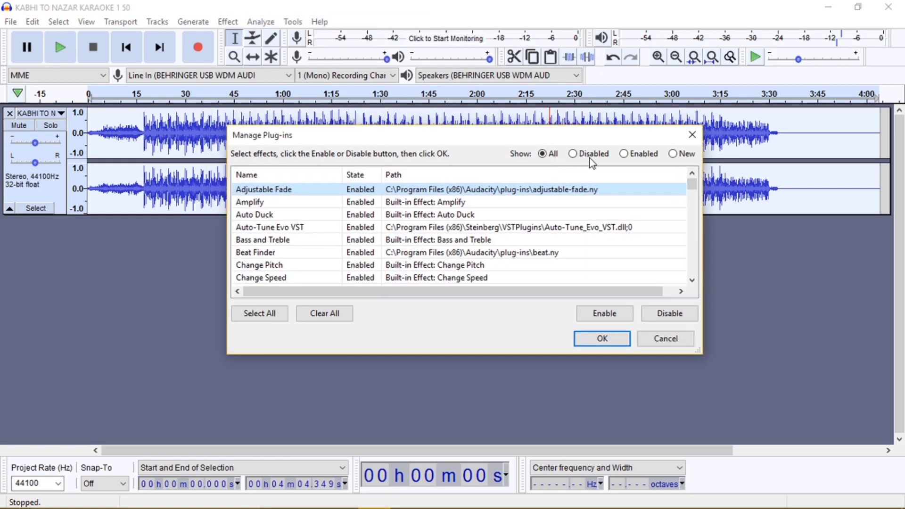
{"action": "left_click", "coordinate": [673, 154]}
{"action": "scroll", "coordinate": [301, 273], "scroll_direction": "down", "scroll_amount": 3}
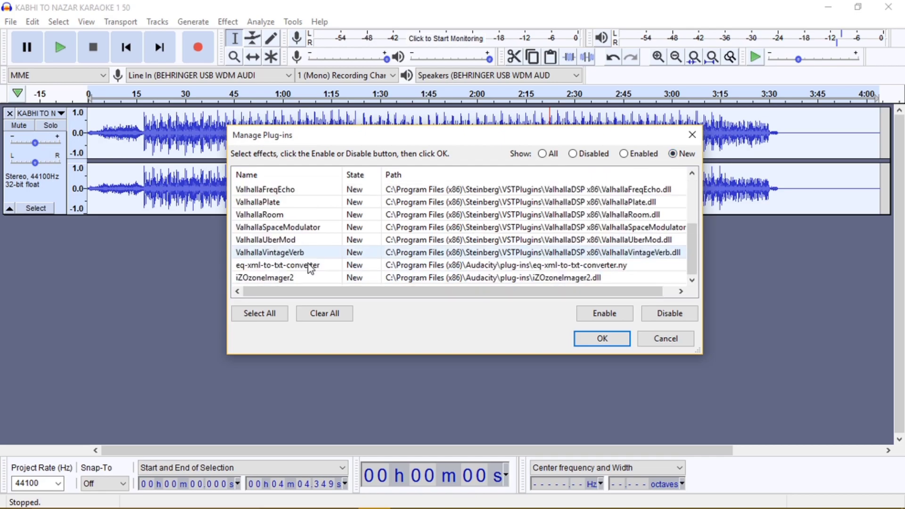
- Show only the enabled plug-ins and select ValhallaSupermassive to examine its state and path
{"action": "left_click", "coordinate": [624, 154]}
{"action": "scroll", "coordinate": [338, 231], "scroll_direction": "down", "scroll_amount": 15}
{"action": "scroll", "coordinate": [337, 240], "scroll_direction": "up", "scroll_amount": 5}
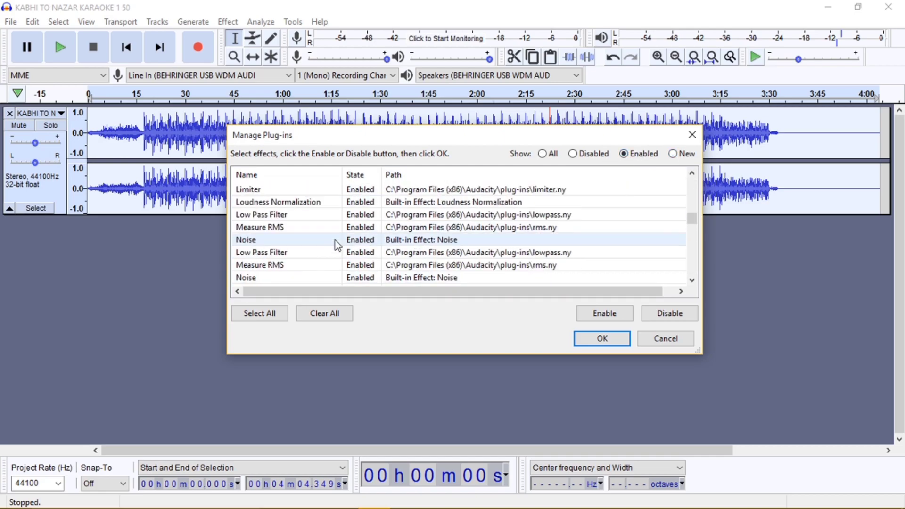
{"action": "scroll", "coordinate": [338, 244], "scroll_direction": "down", "scroll_amount": 10}
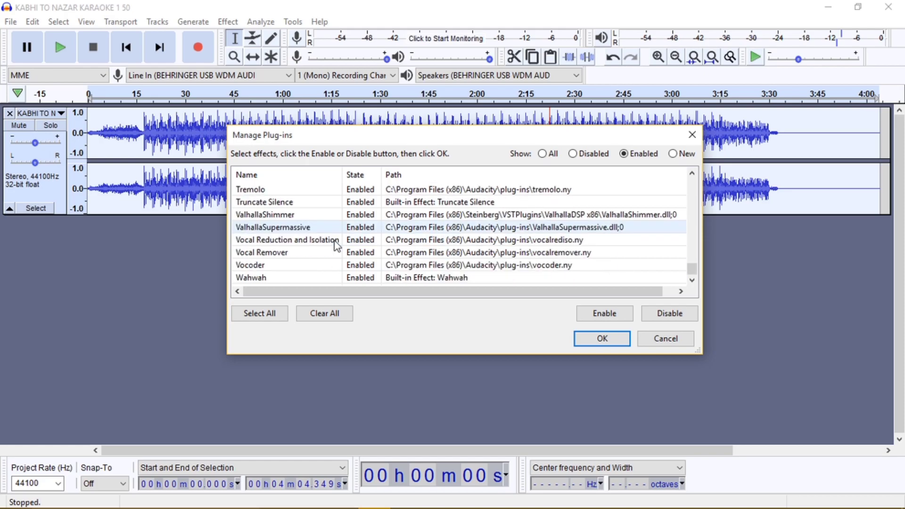
{"action": "left_click", "coordinate": [291, 231]}
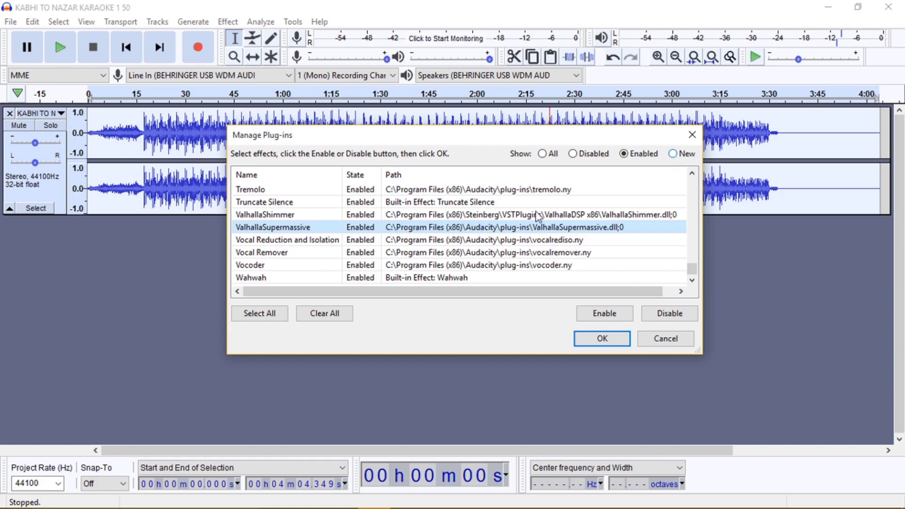
- List the new plug-ins again to review the enabling option, and close the plug-in manager without applying changes
{"action": "left_click", "coordinate": [673, 153]}
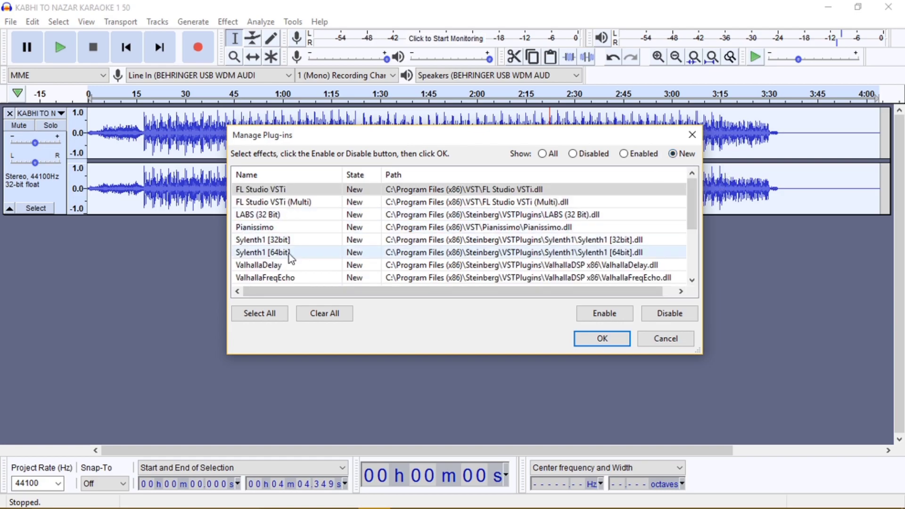
{"action": "left_click", "coordinate": [605, 313]}
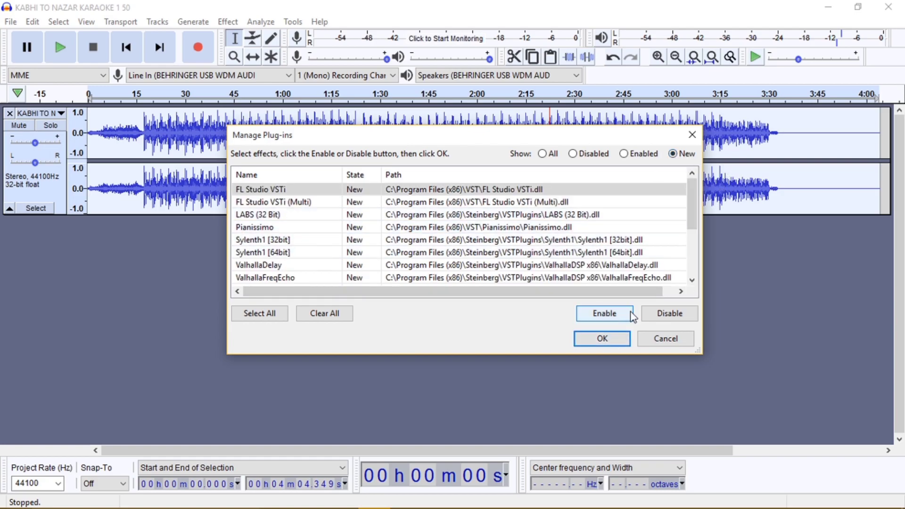
{"action": "left_click", "coordinate": [692, 134]}
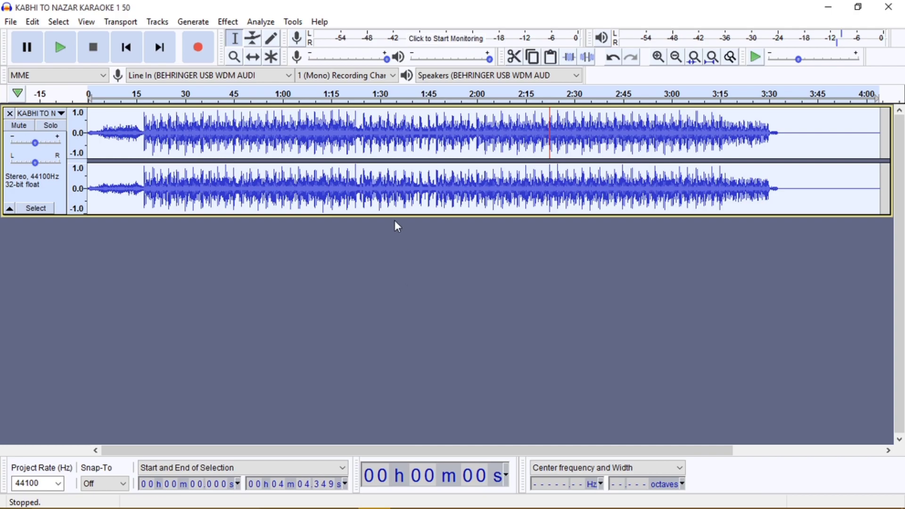
- Increase the karaoke track's height moderately so both channel waveforms are displayed larger
{"action": "left_click_drag", "start_coordinate": [394, 216], "coordinate": [412, 359]}
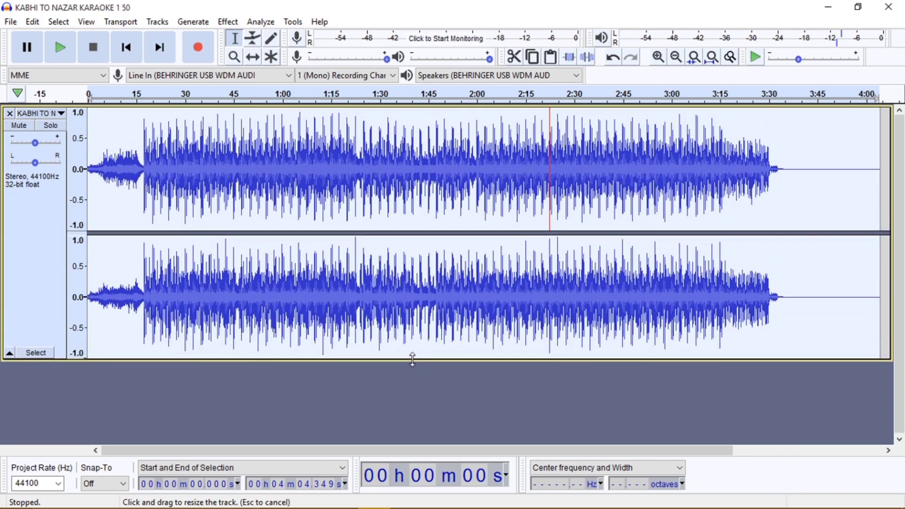
{"action": "left_click_drag", "start_coordinate": [413, 325], "coordinate": [414, 263]}
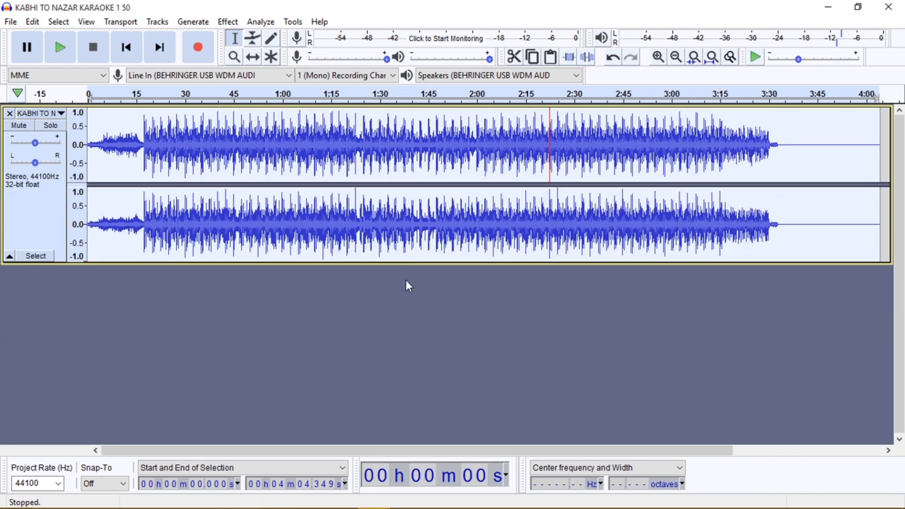